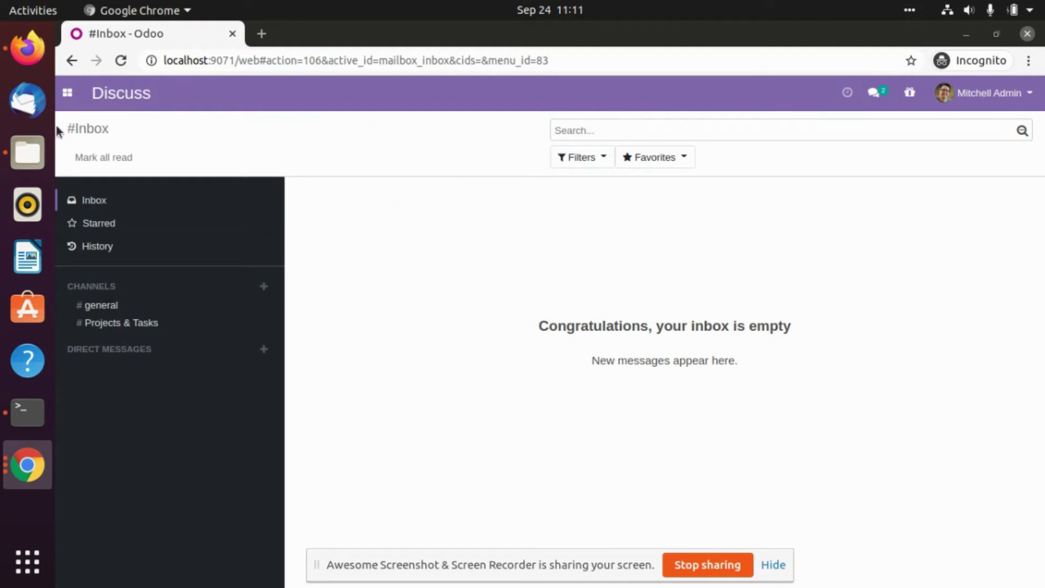
Switch from Discuss to the Project app and show its Configuration menu.
click(73, 93)
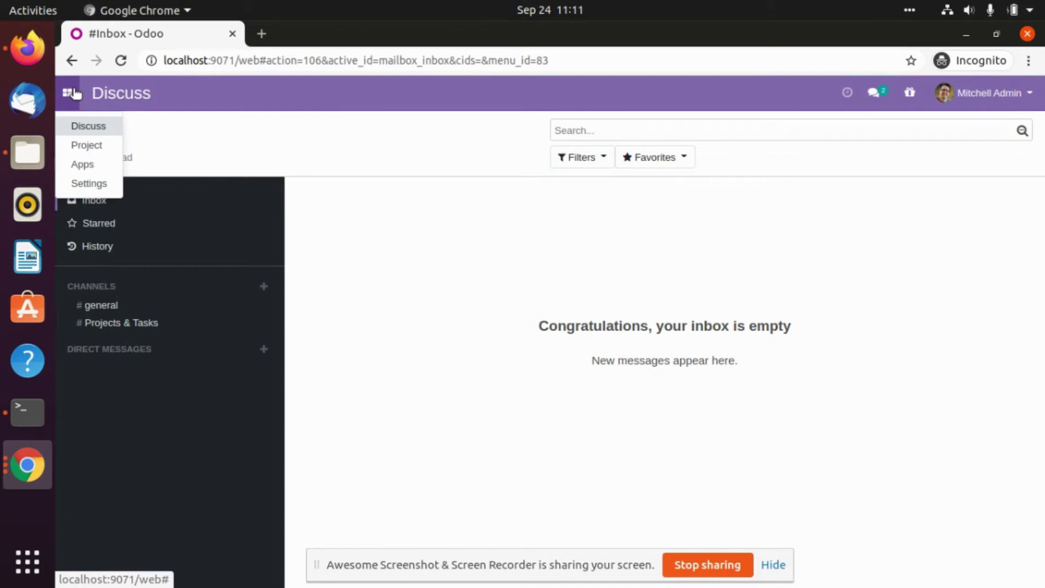
click(106, 150)
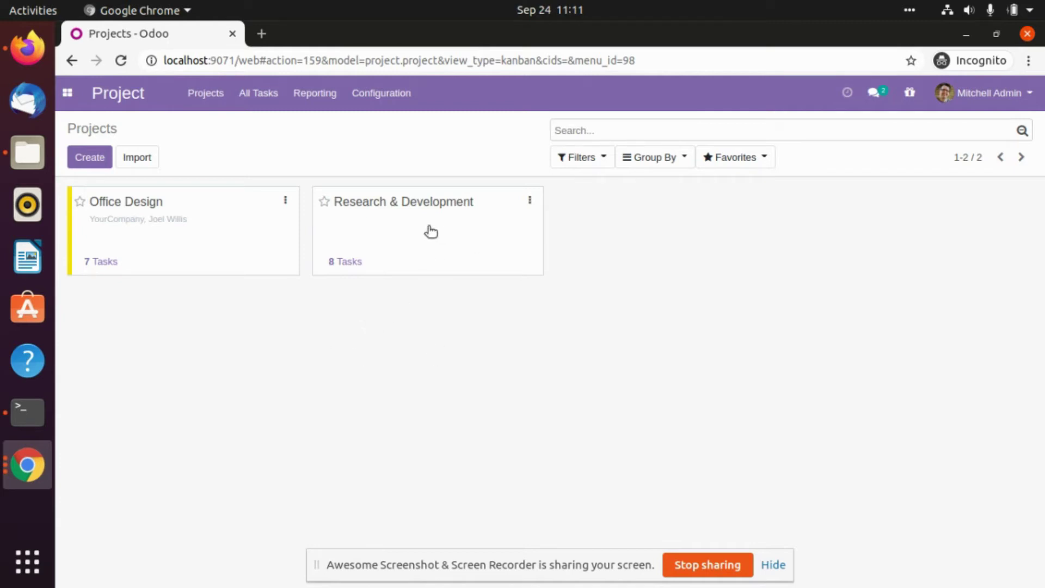
click(393, 104)
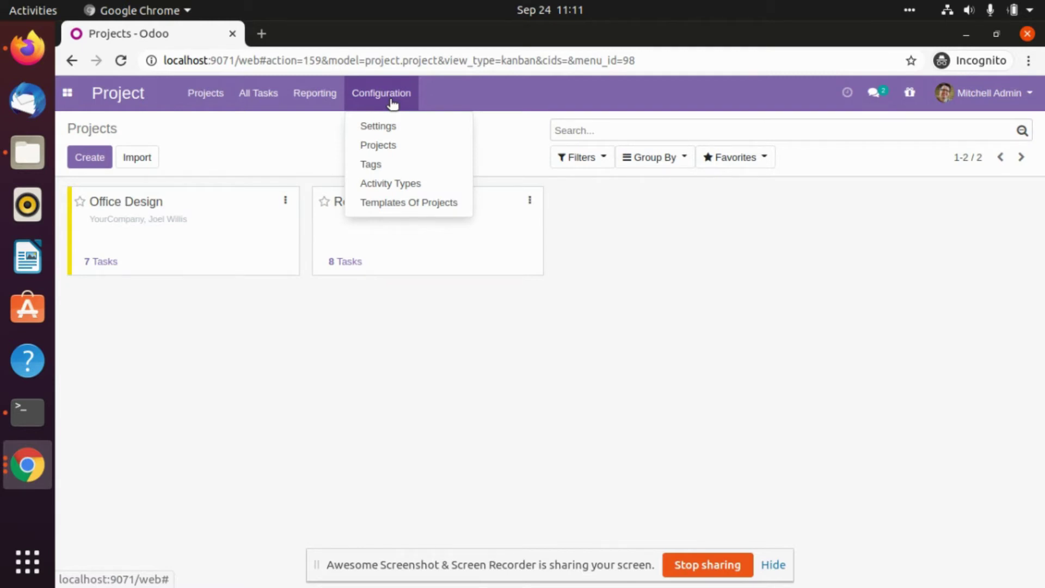
Go to Configuration > Templates Of Projects and create a blank new project.
click(430, 204)
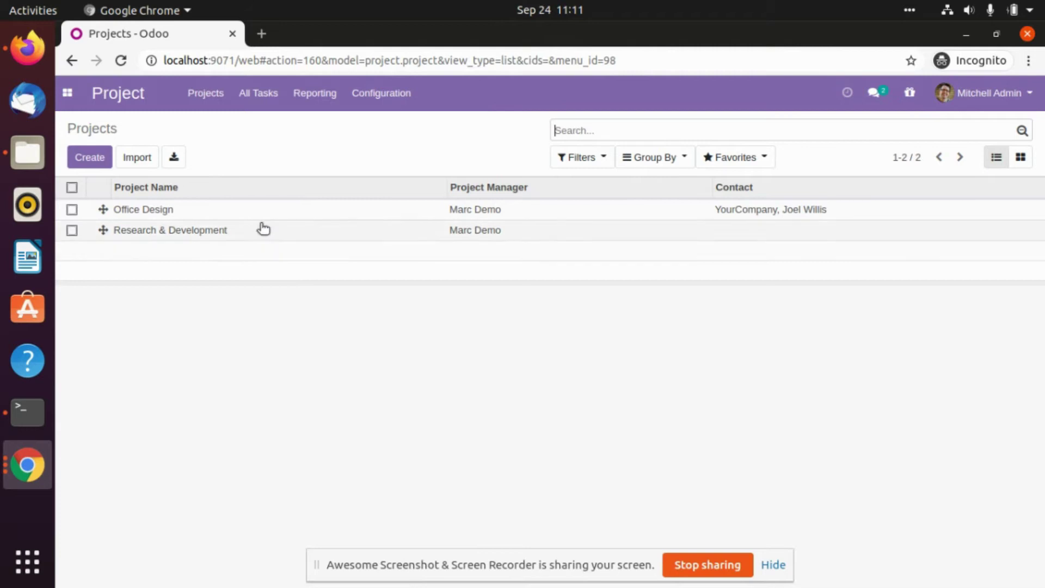
click(94, 162)
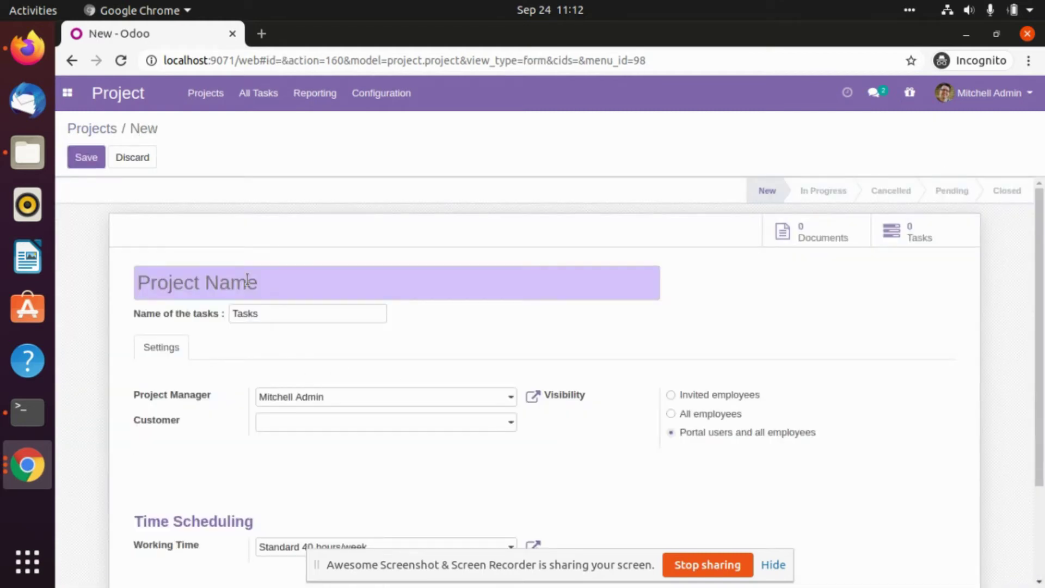
Name the project 'Research&development', keep the default manager, and choose Deco Addict as customer.
text(Res)
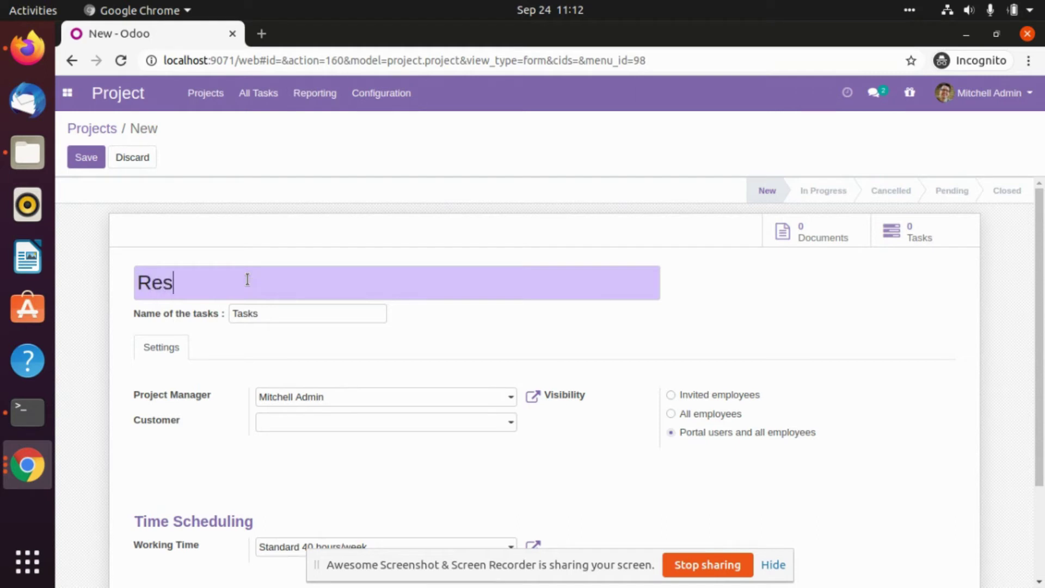
text(earch&development)
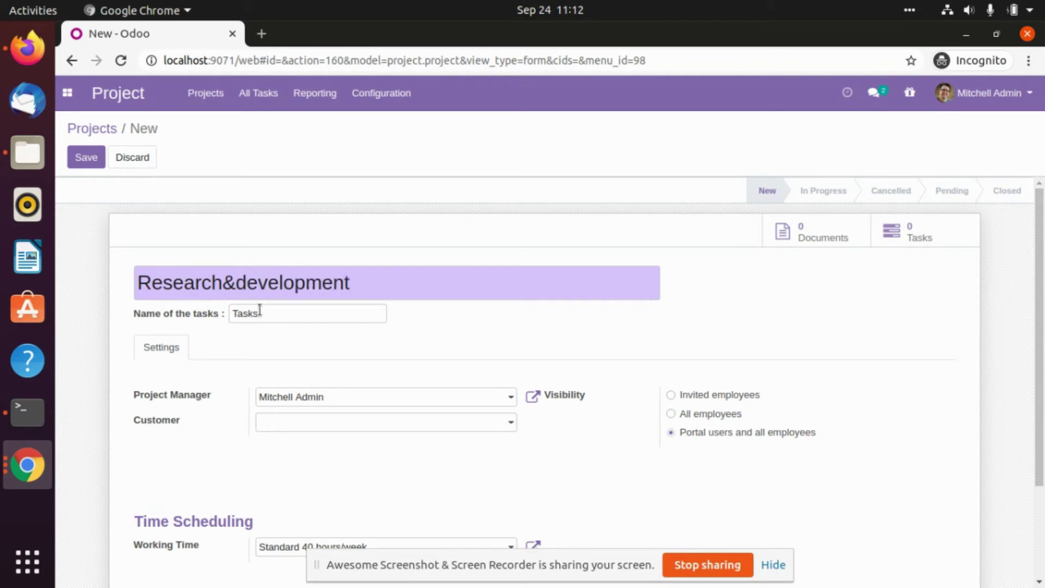
click(317, 400)
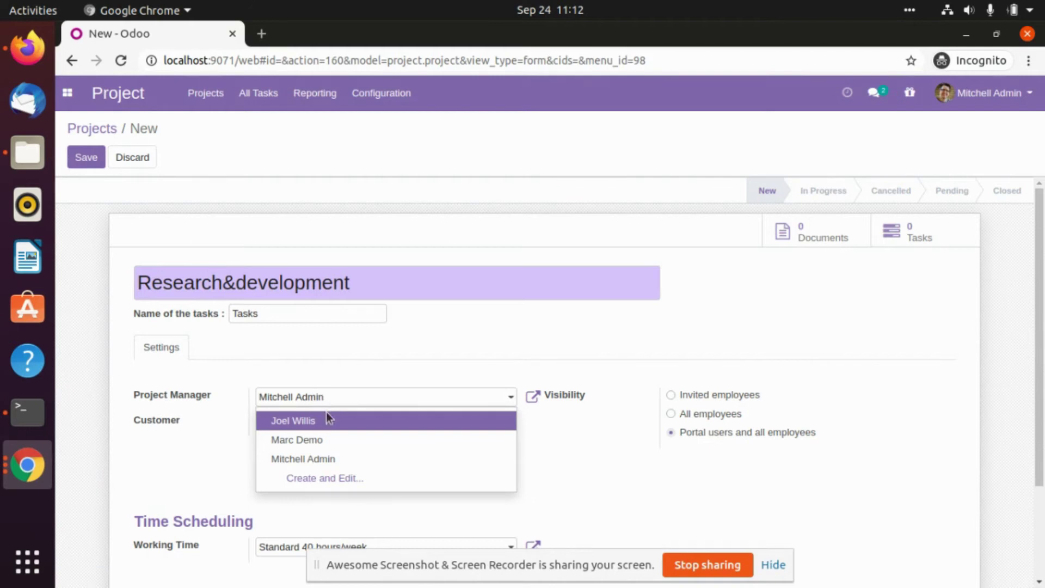
click(341, 458)
click(329, 430)
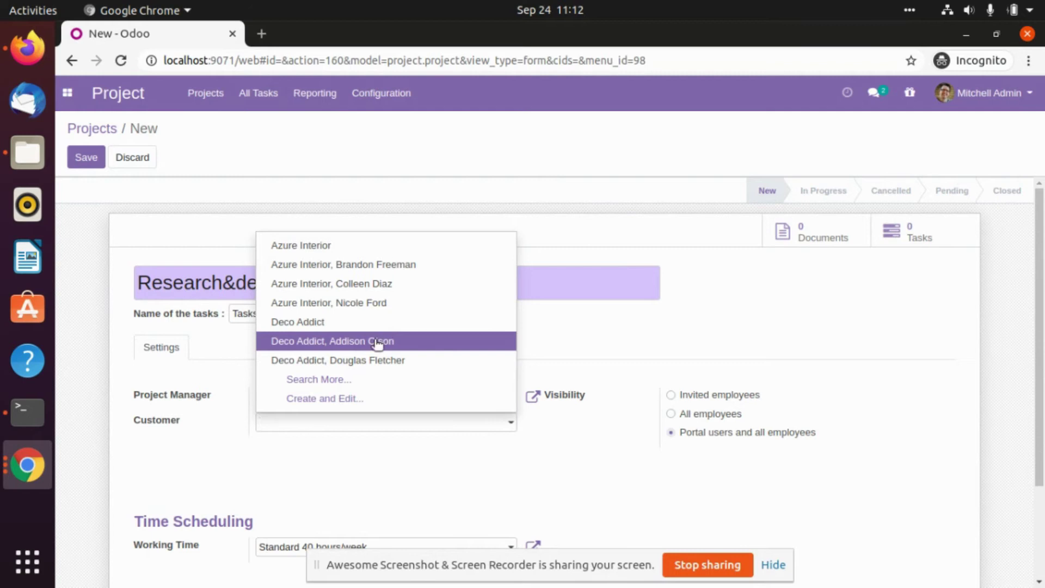
click(377, 342)
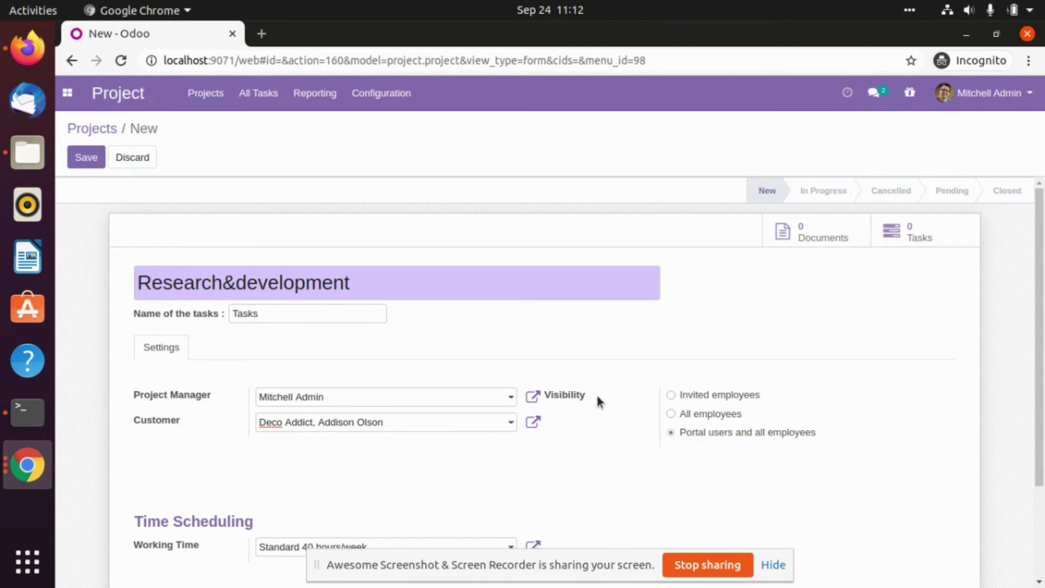
scroll(596, 397, down, 2)
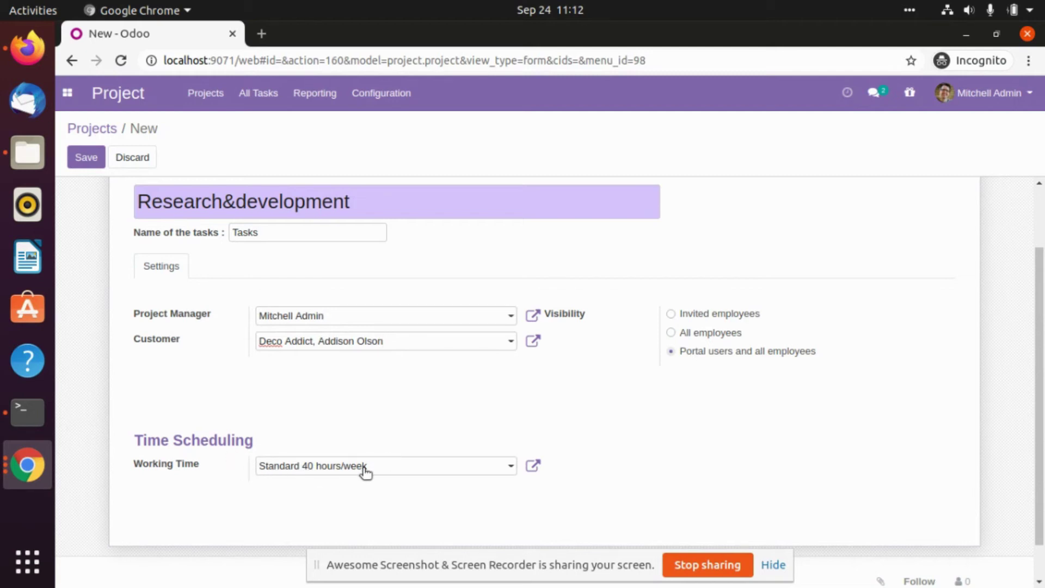
click(434, 469)
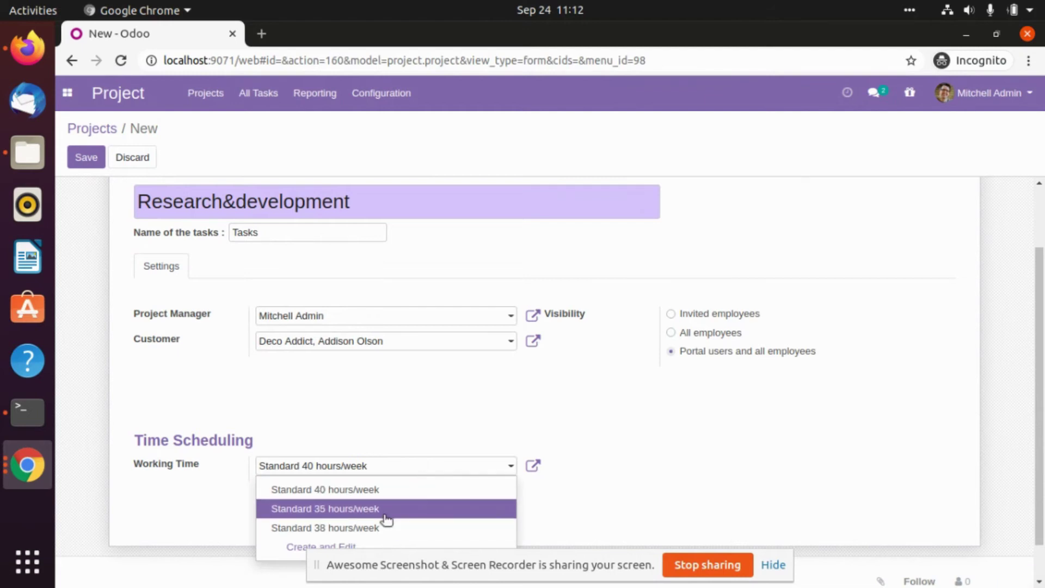
click(432, 492)
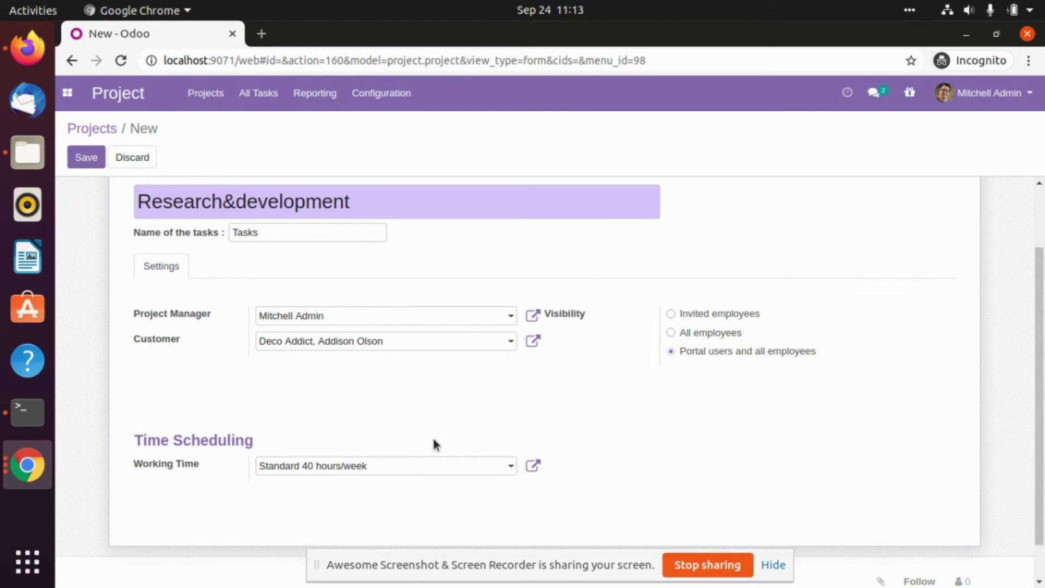
scroll(463, 430, up, 2)
Save the project, open its Tasks board, and create columns 'new' and 'running'.
click(931, 222)
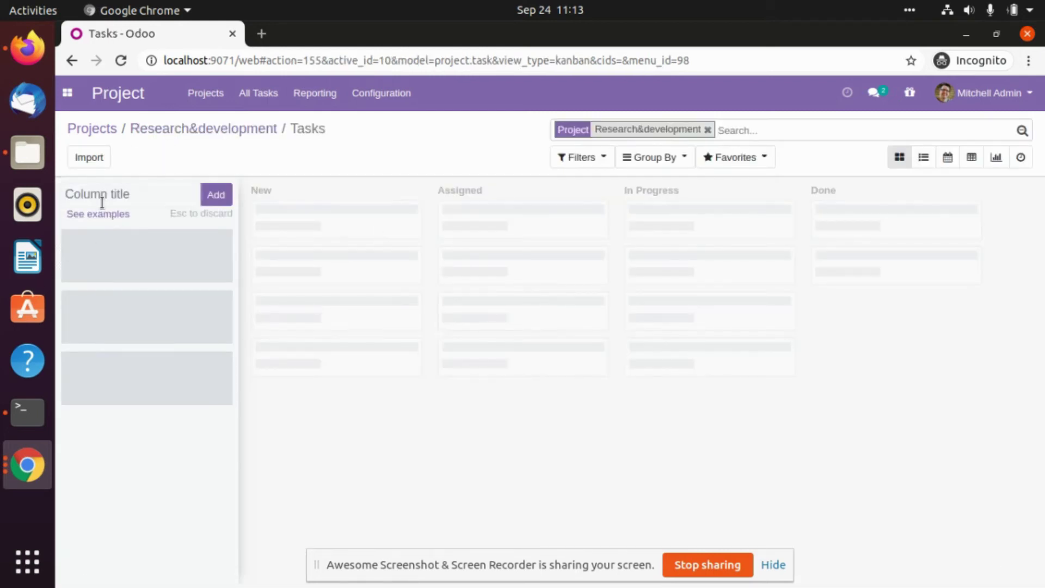
text(new)
key(Return)
text(running)
key(Return)
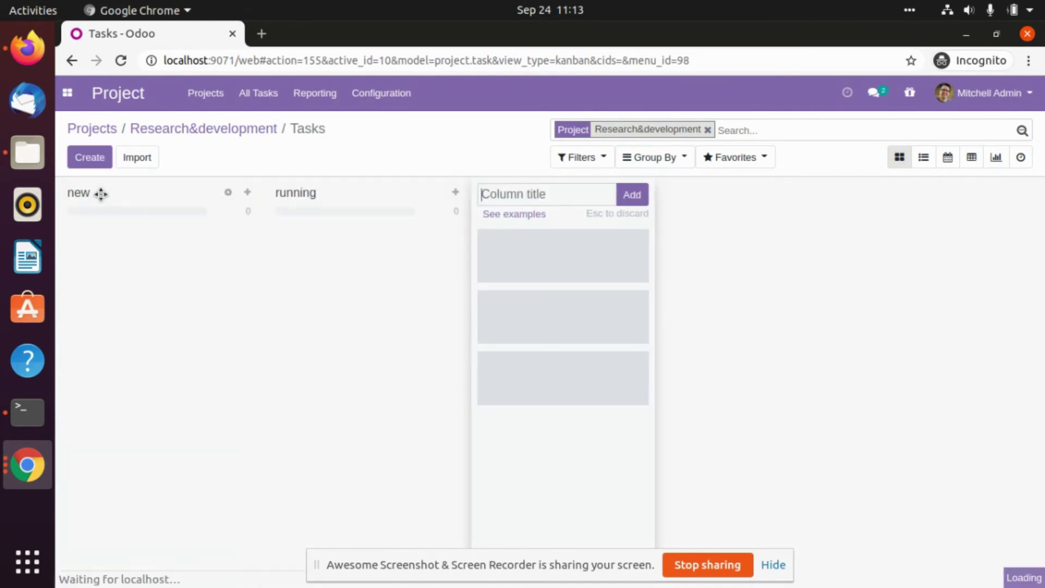
Quick-add task 'bring unn the leads' to the new column with another assignee, then return to the project.
click(247, 193)
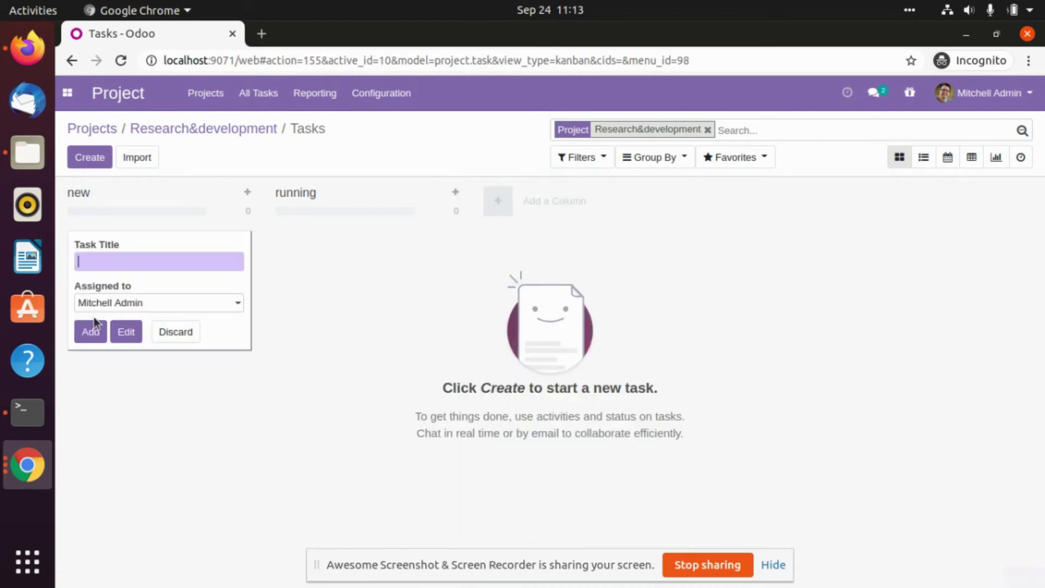
text(bring unn the leads)
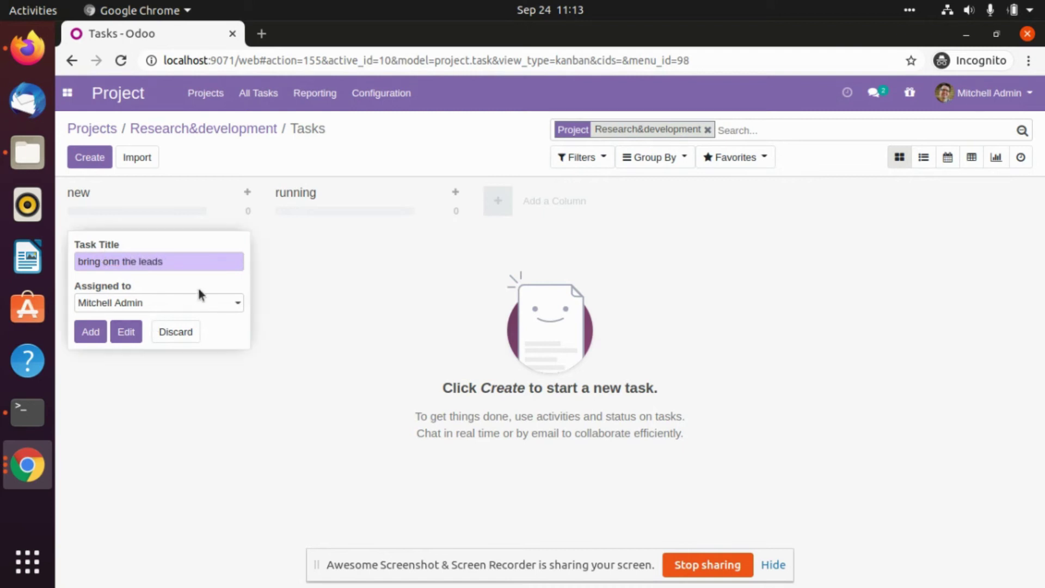
click(196, 302)
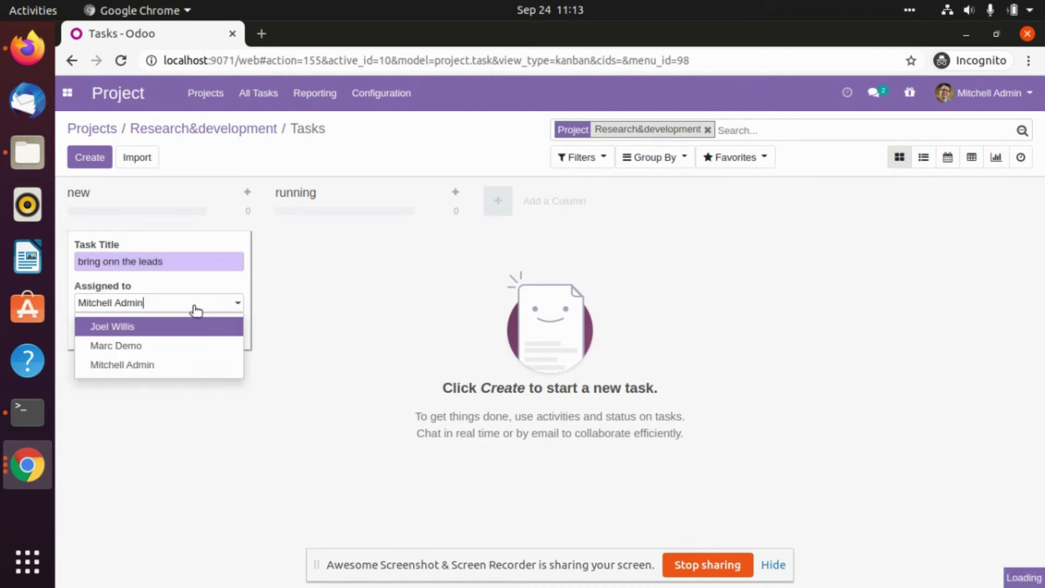
click(179, 345)
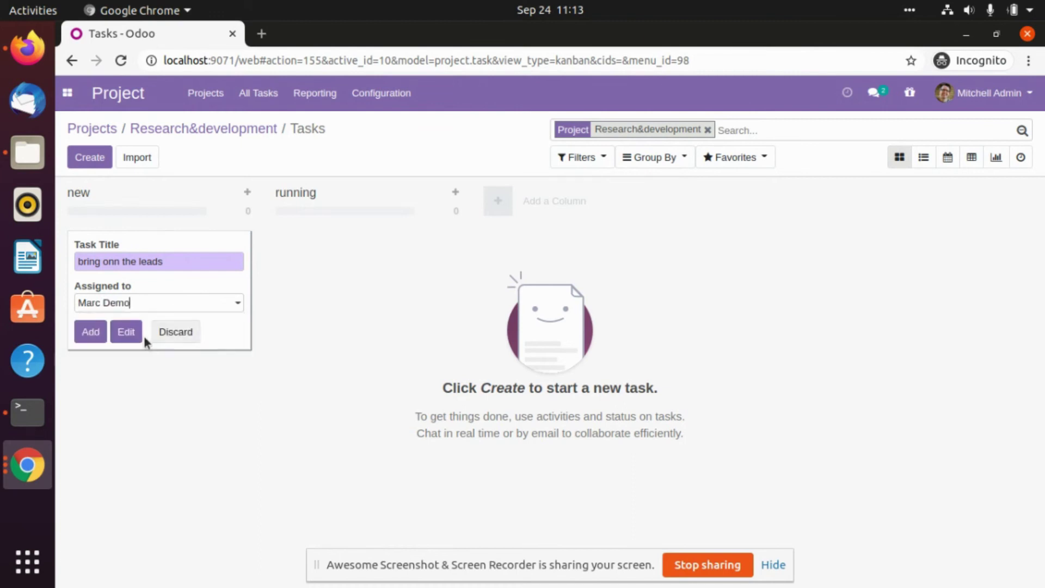
click(97, 334)
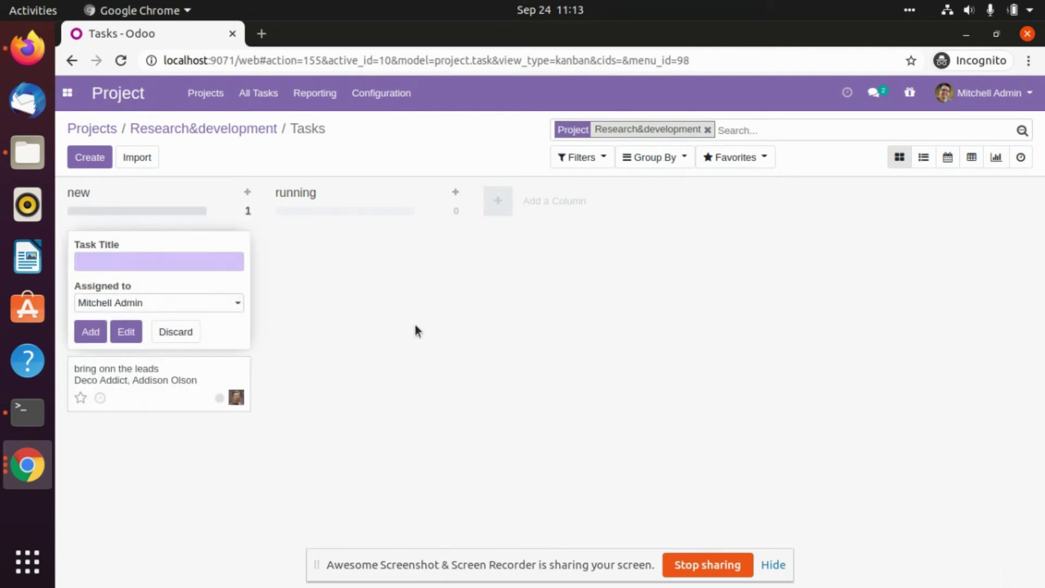
click(415, 324)
click(215, 131)
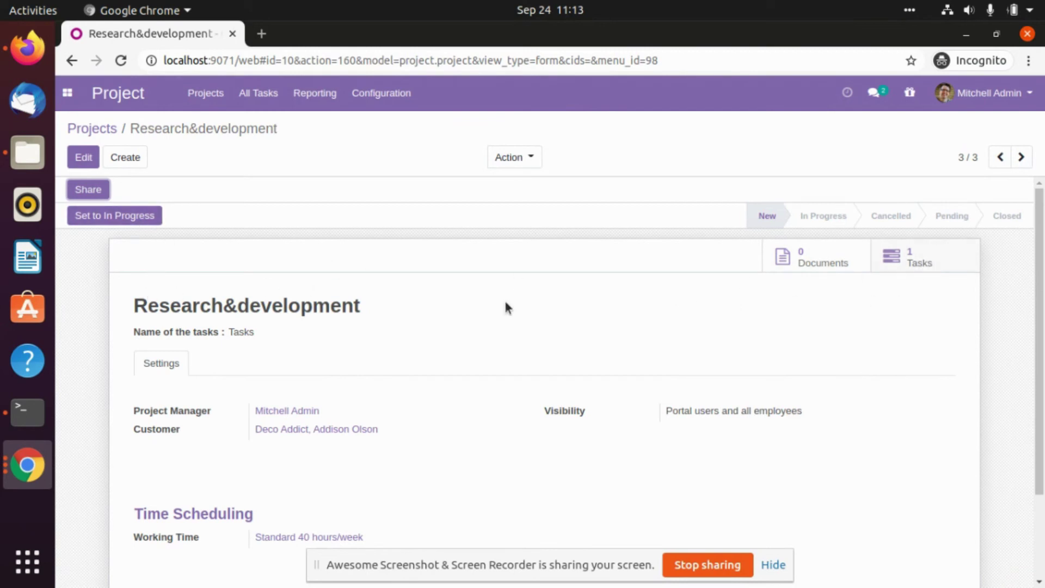
Set Research&development to In Progress and return to the Projects list.
click(117, 217)
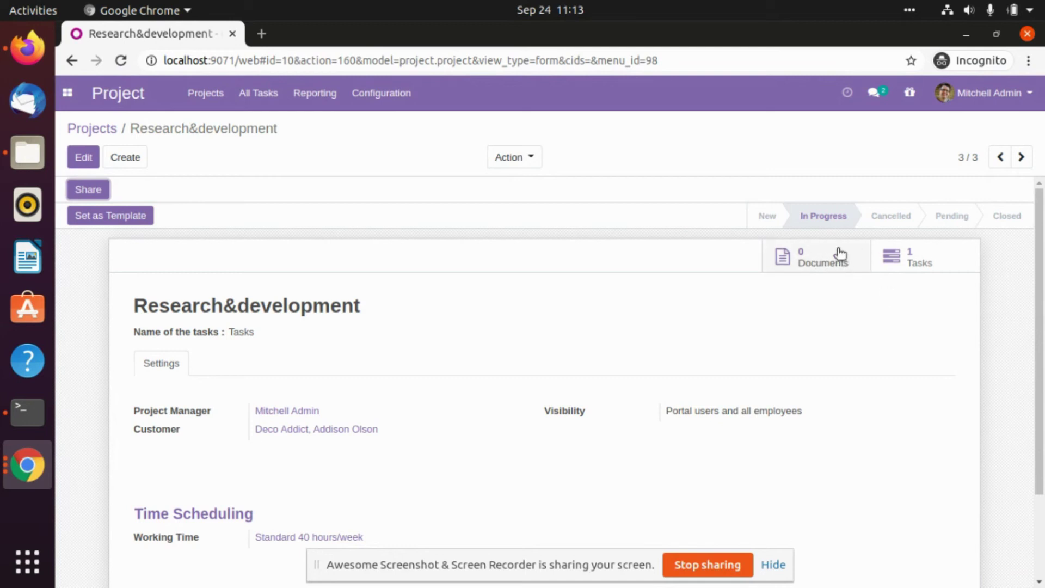
click(103, 129)
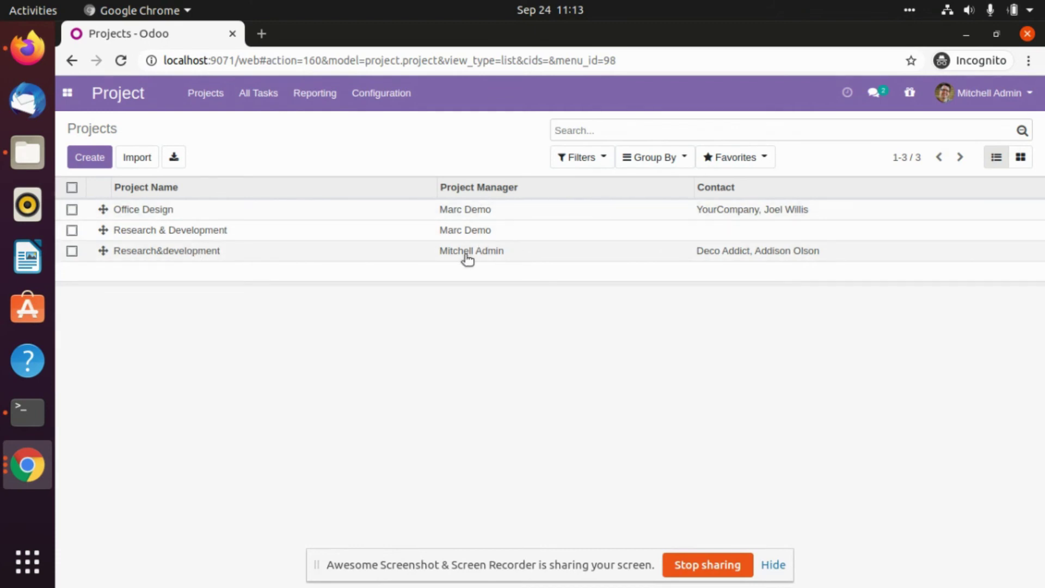
Reopen the Research&development project and set it as a template.
click(330, 250)
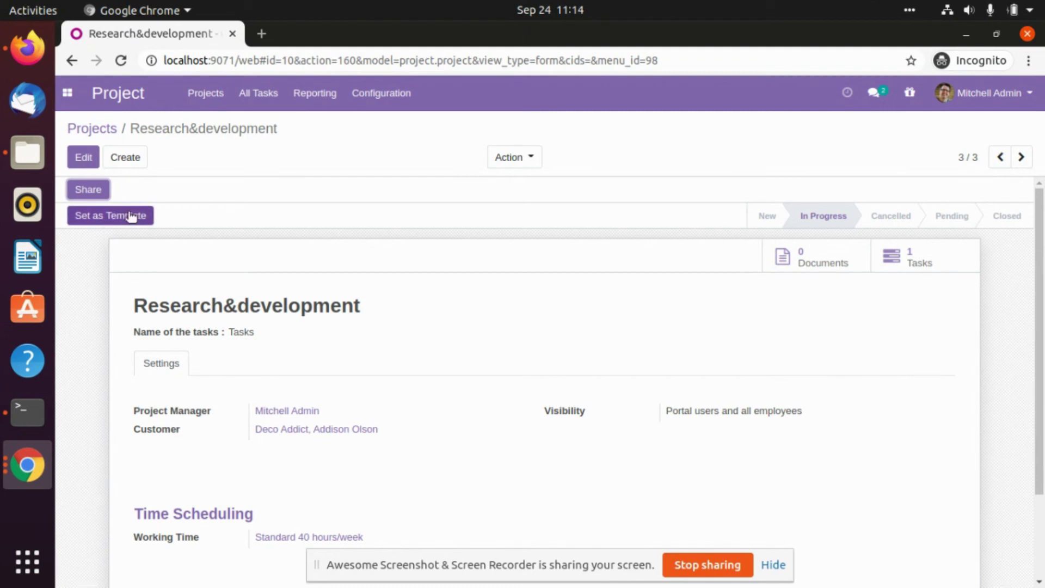
click(109, 217)
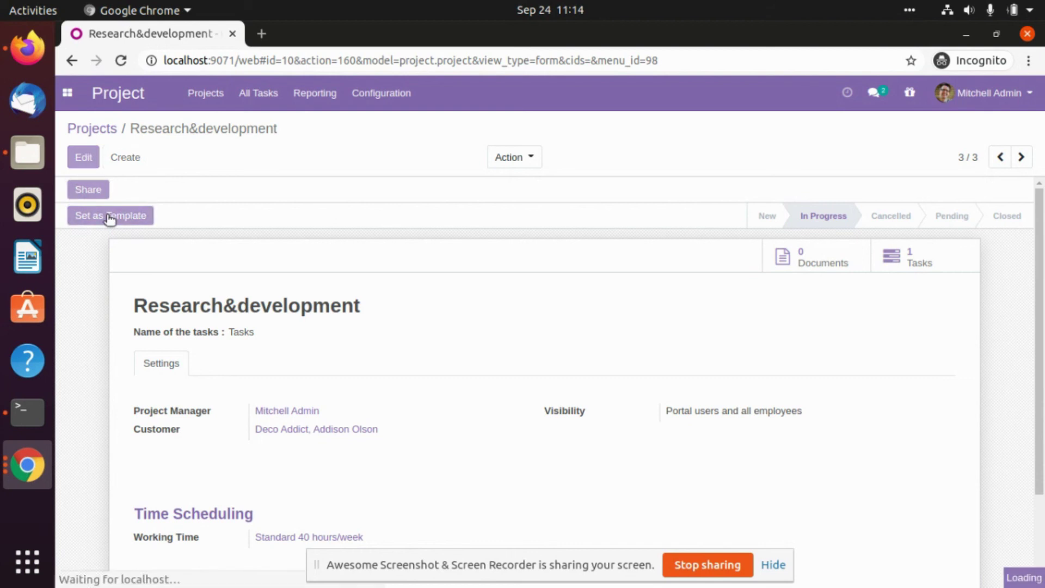